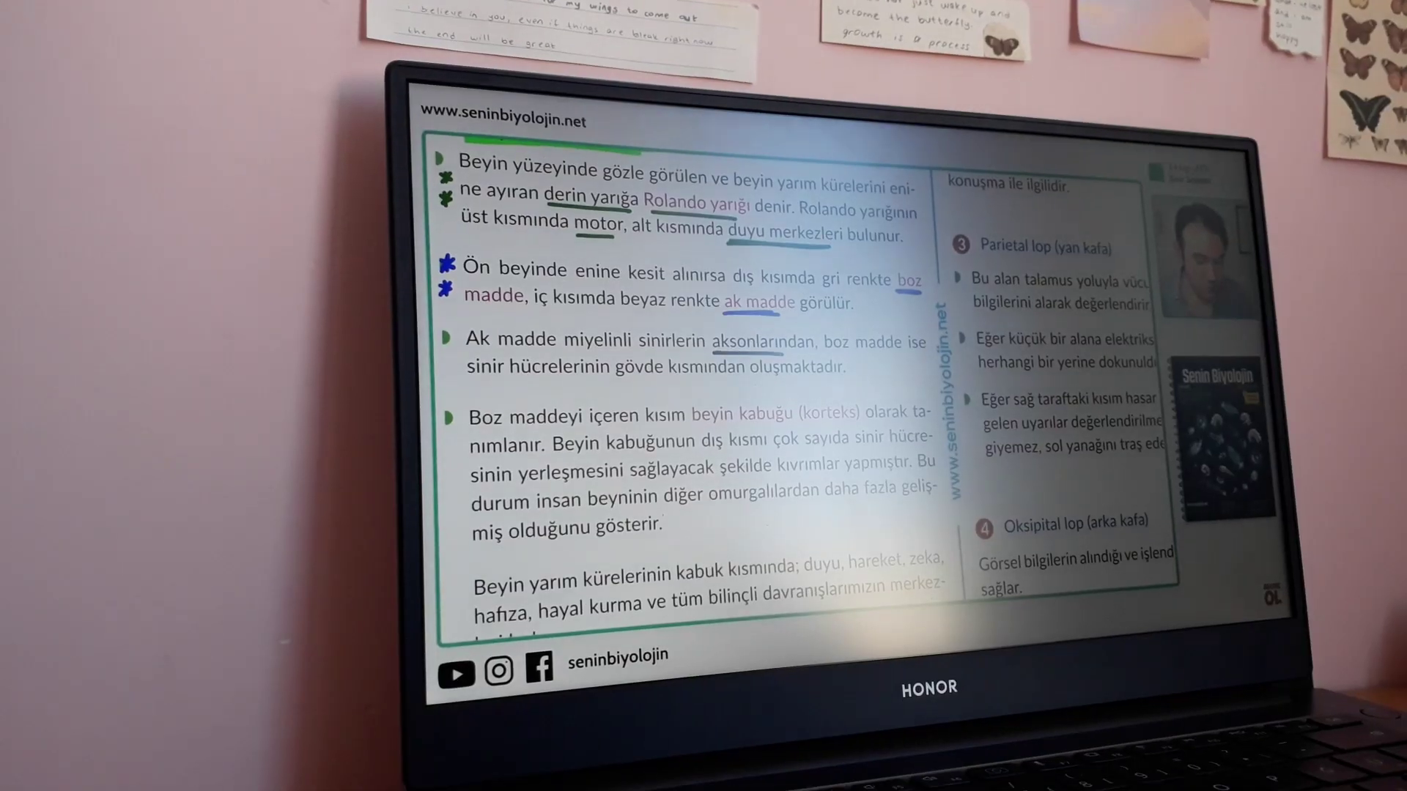
drag(815, 351, 567, 353)
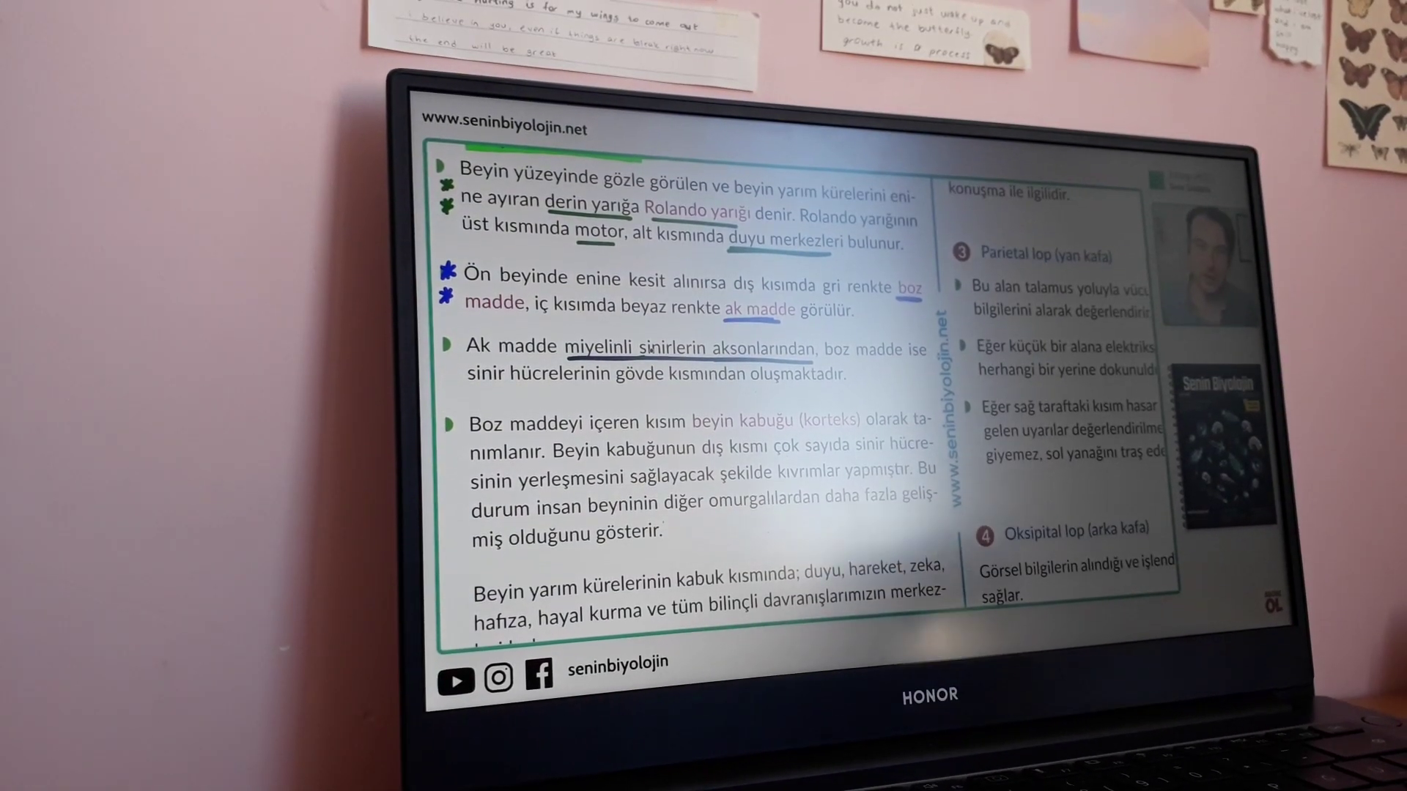